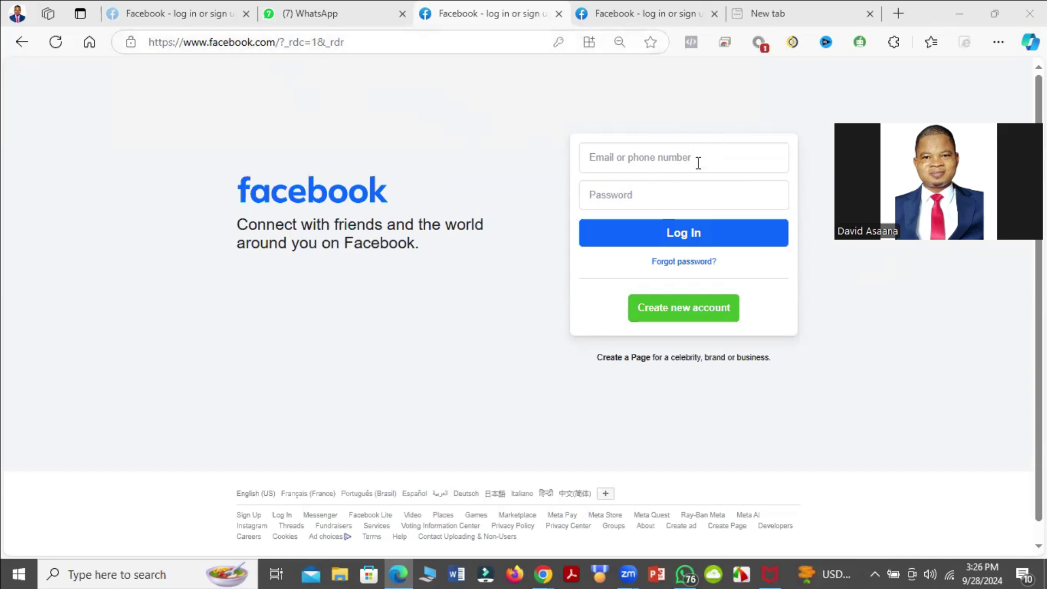
# Complete the sign-up form with name, birthday, gender, email and password, and submit it
pyautogui.click(692, 296)
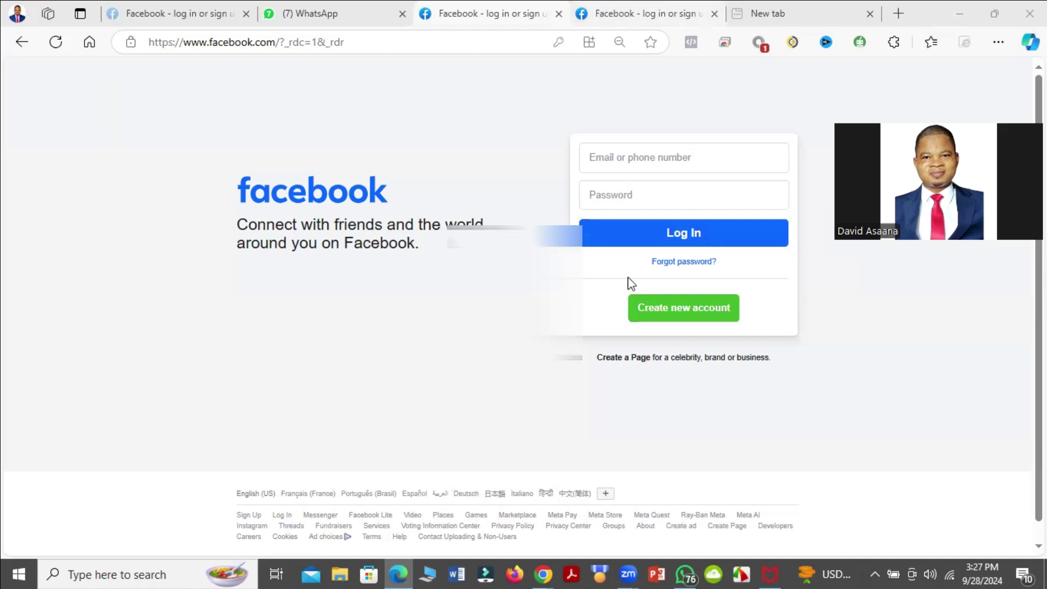
pyautogui.click(639, 10)
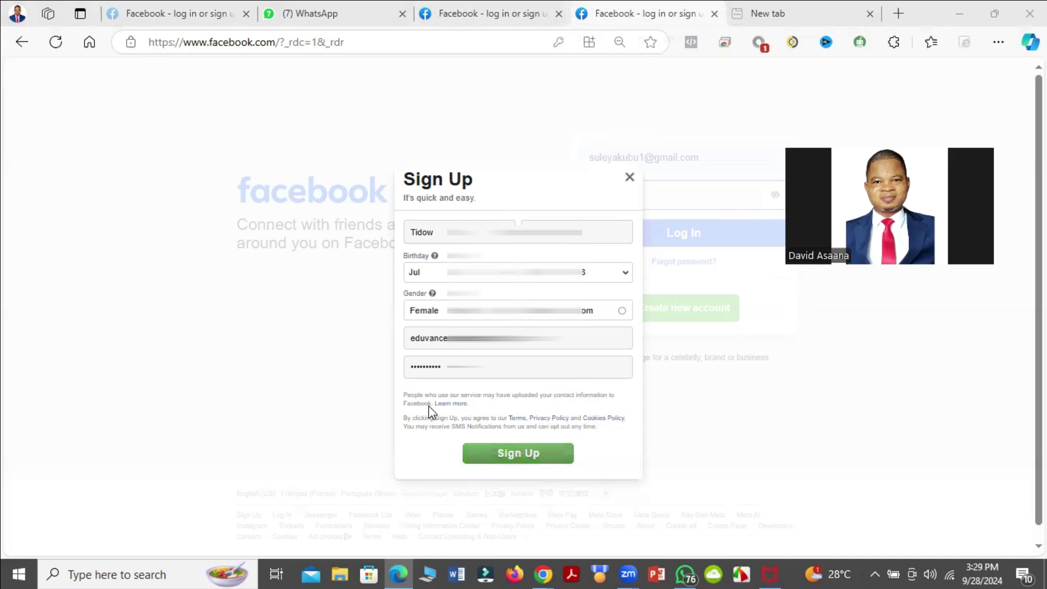
pyautogui.press('Return')
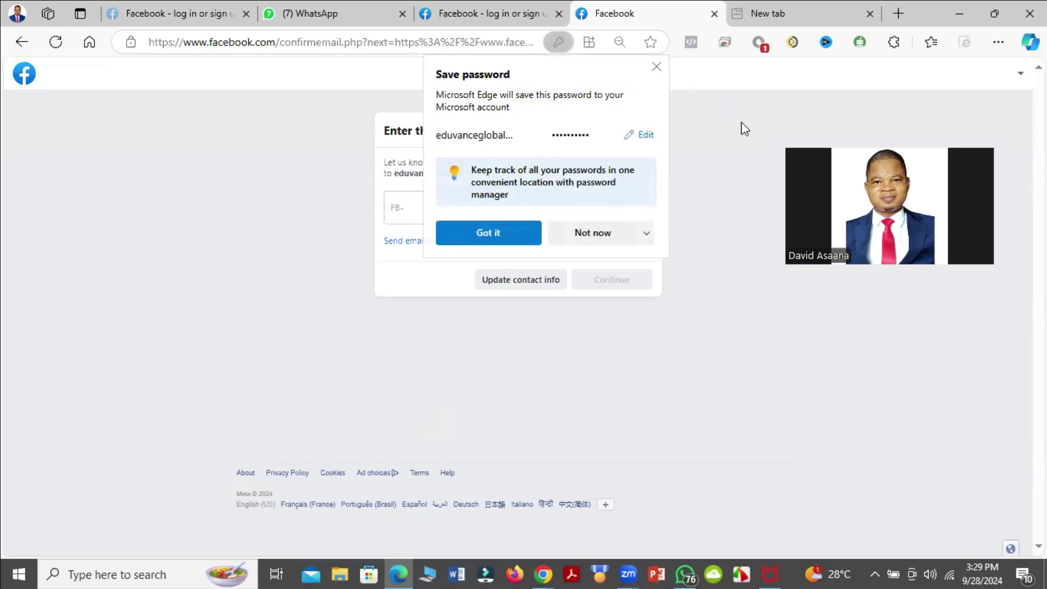
# Dismiss the save-password prompt, paste and submit the emailed code, then open the home feed
pyautogui.click(515, 233)
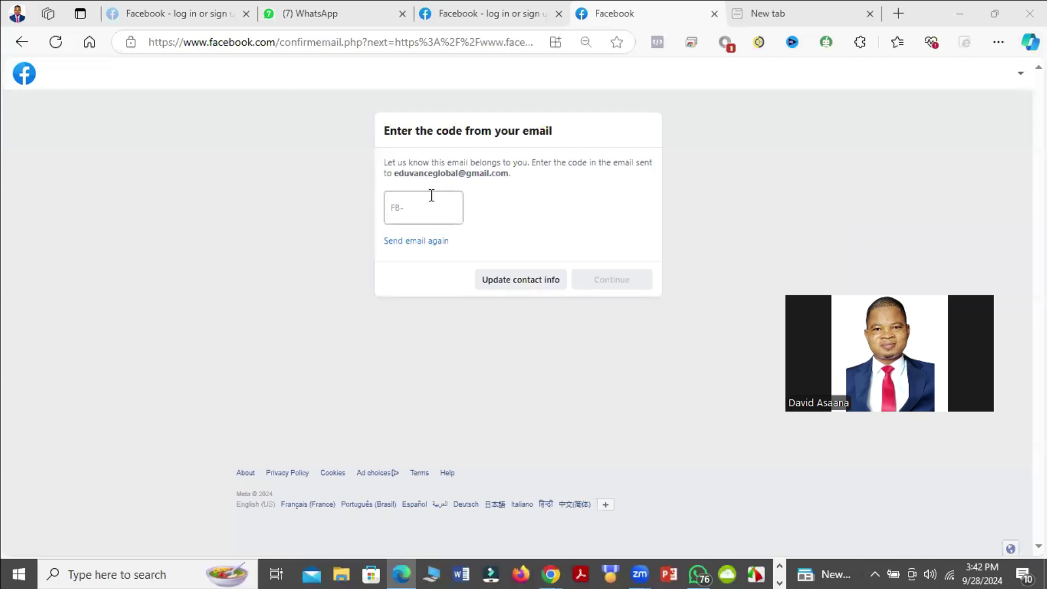
pyautogui.rightClick(431, 202)
pyautogui.click(494, 336)
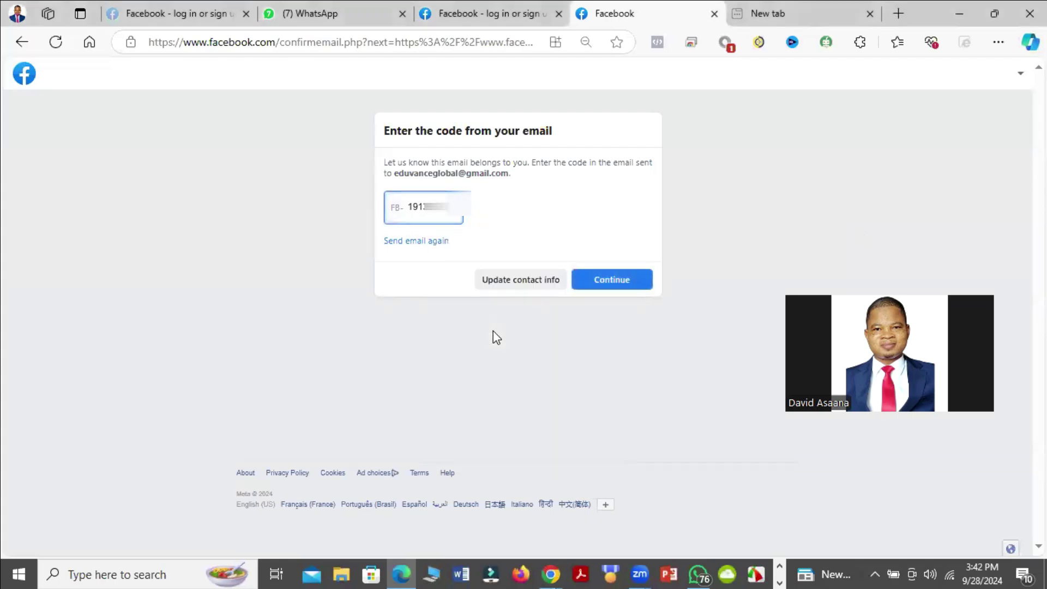
pyautogui.click(603, 280)
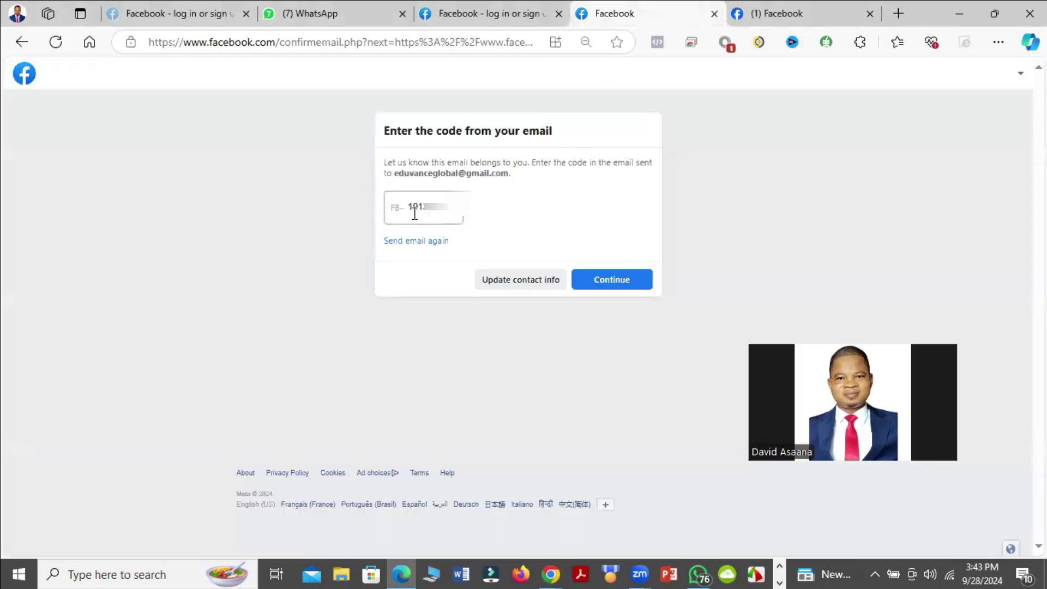
pyautogui.click(593, 284)
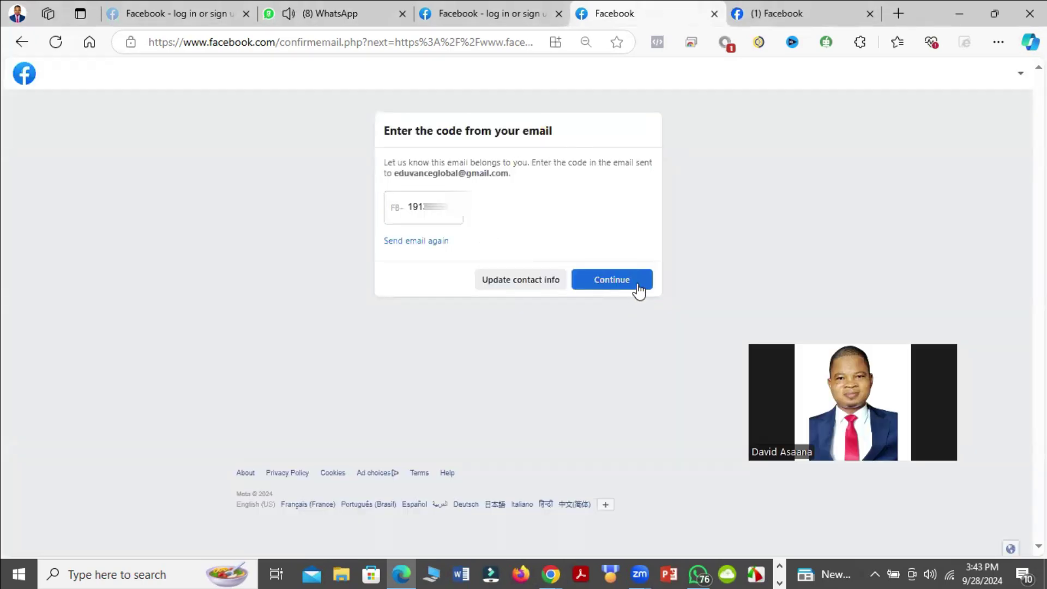
pyautogui.click(823, 15)
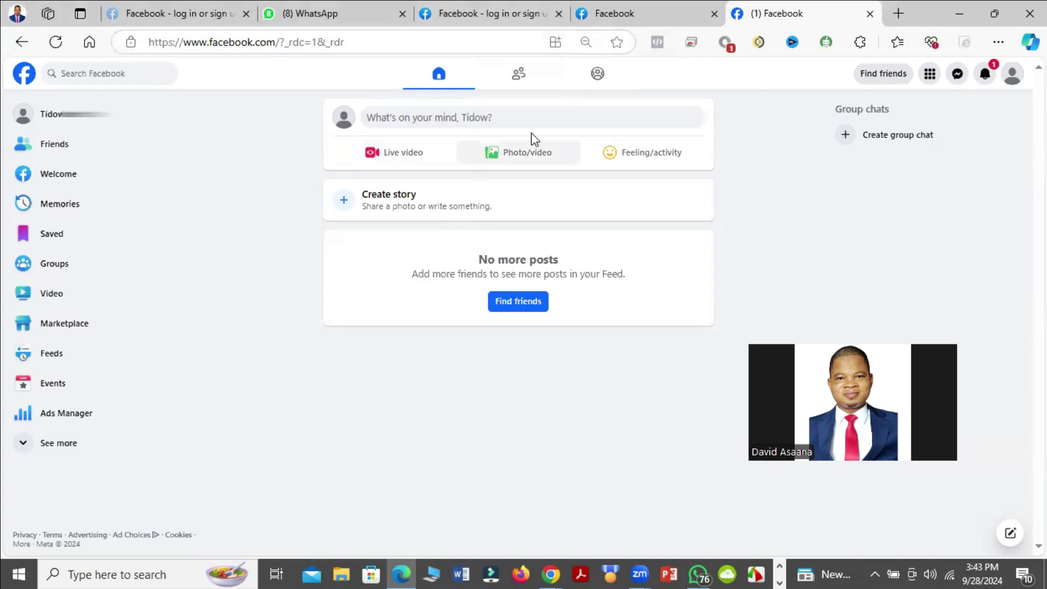
# Open your profile from the left sidebar and start the Your profile setup
pyautogui.click(86, 448)
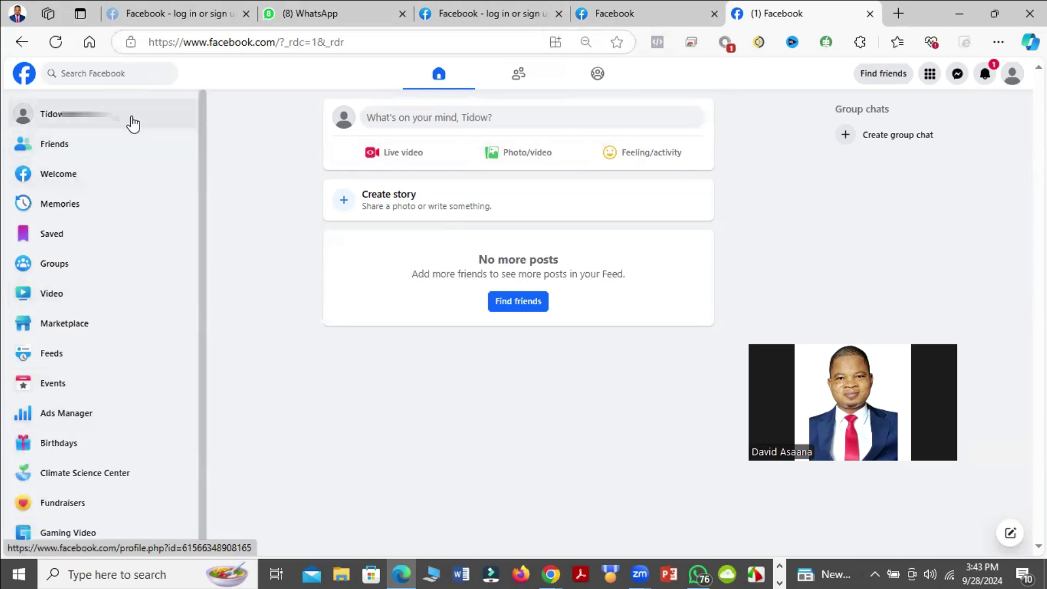
pyautogui.click(90, 120)
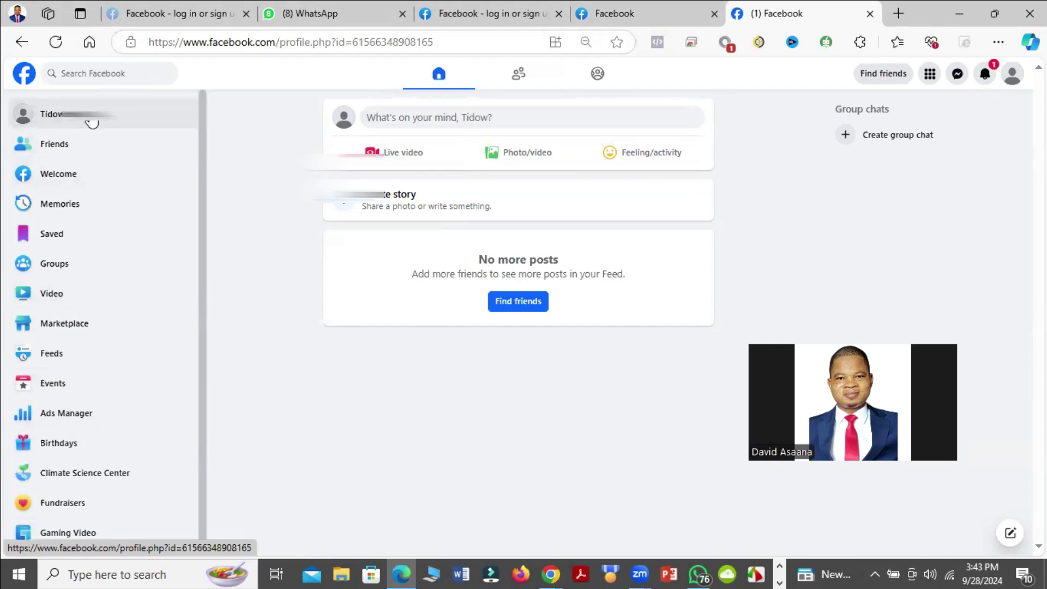
pyautogui.scroll(-2, 508, 332)
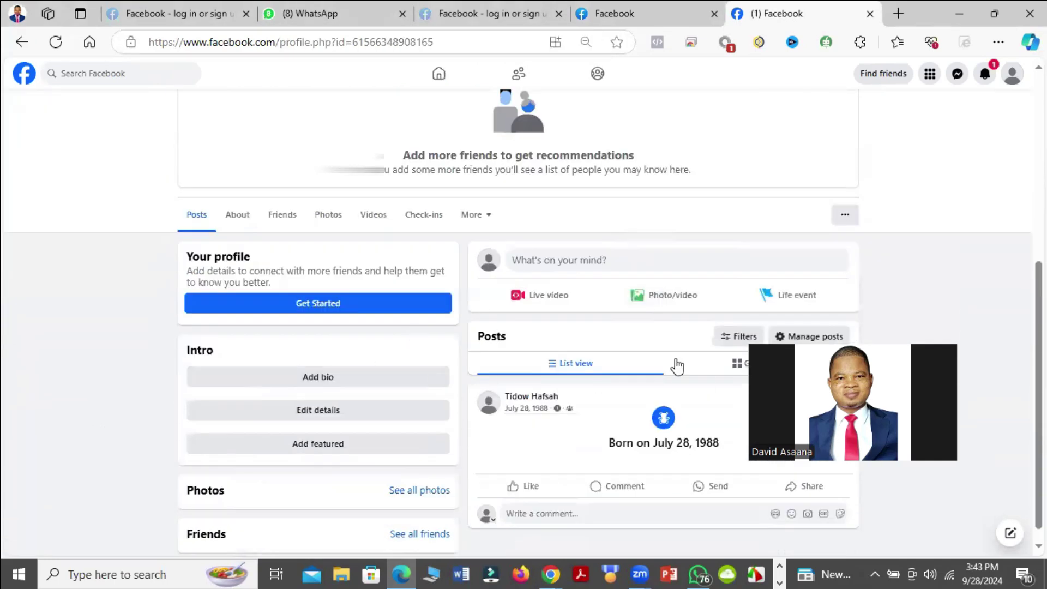
pyautogui.scroll(-1, 384, 360)
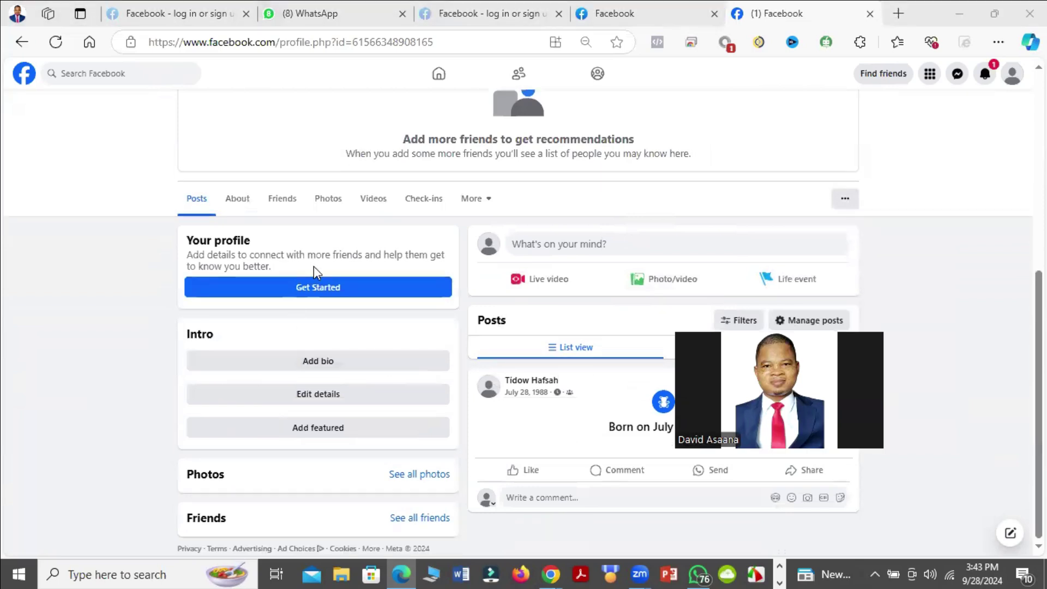
pyautogui.click(330, 291)
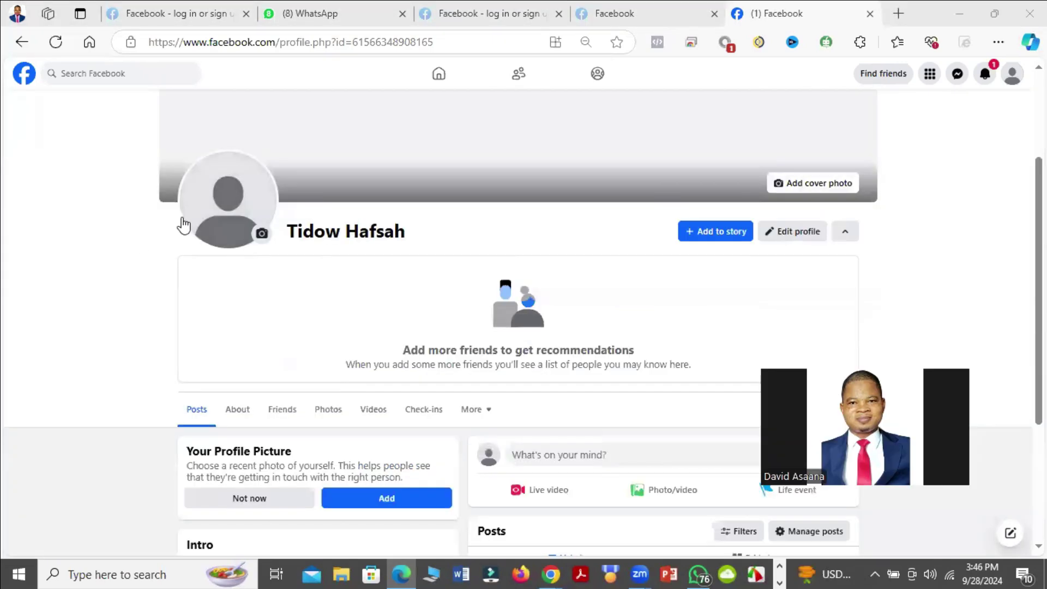
# Upload the 23-2 quote image from the computer and save it as the profile picture
pyautogui.click(259, 235)
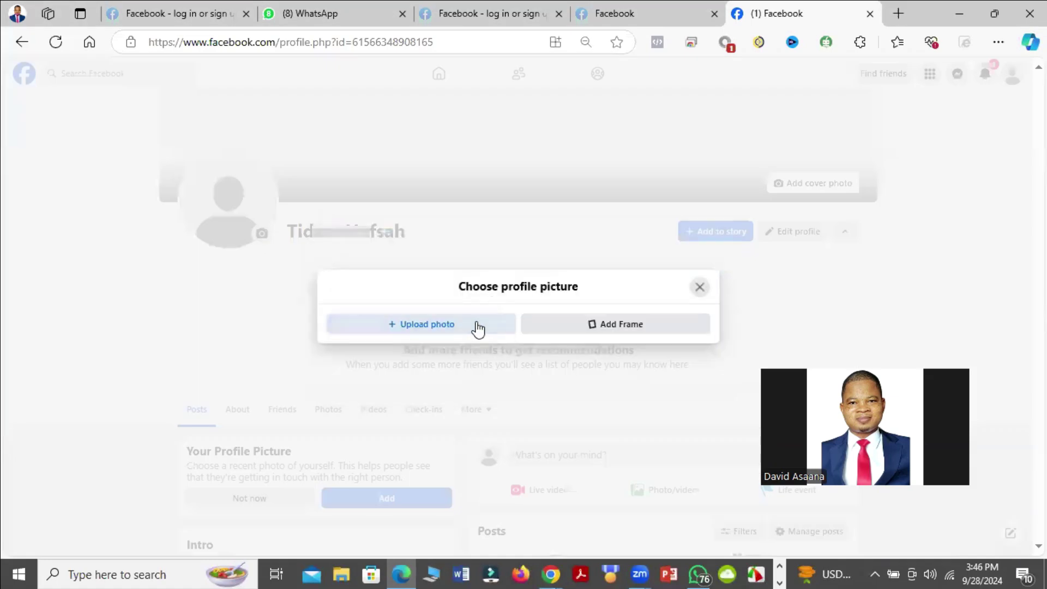
pyautogui.click(479, 325)
pyautogui.click(275, 182)
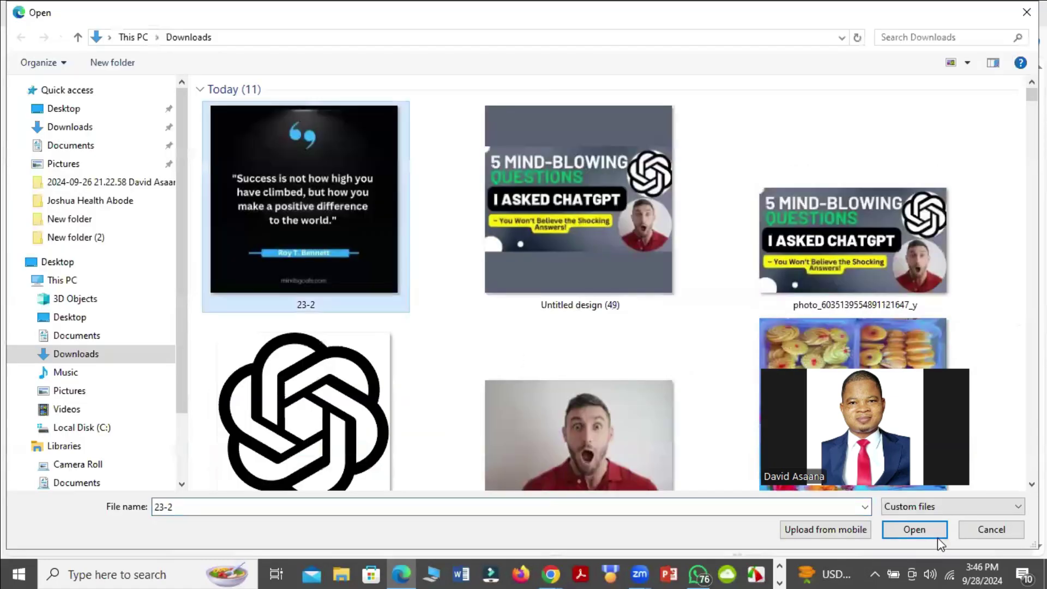
pyautogui.click(917, 530)
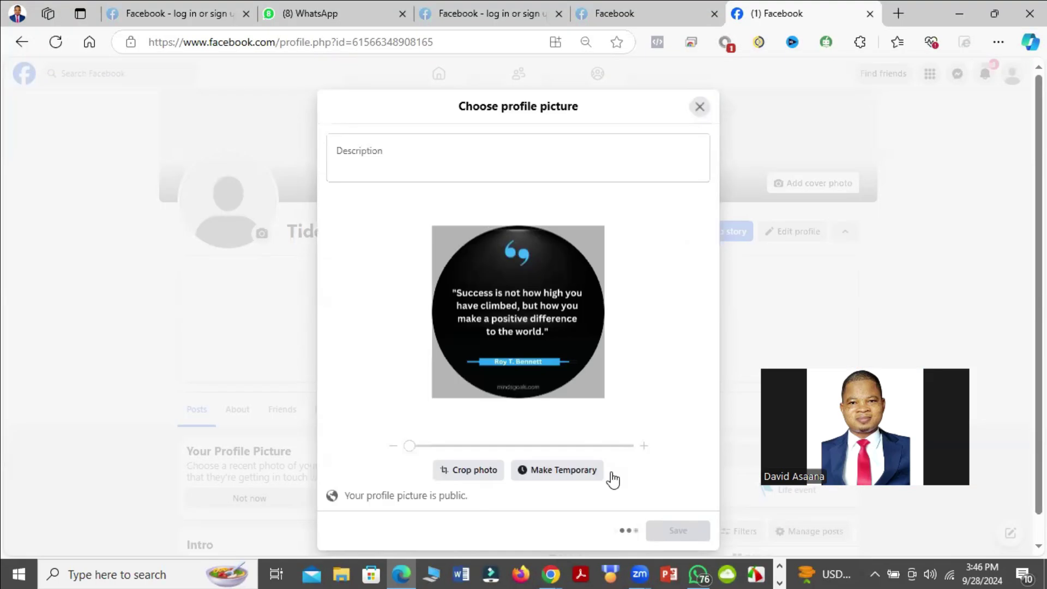
pyautogui.click(699, 108)
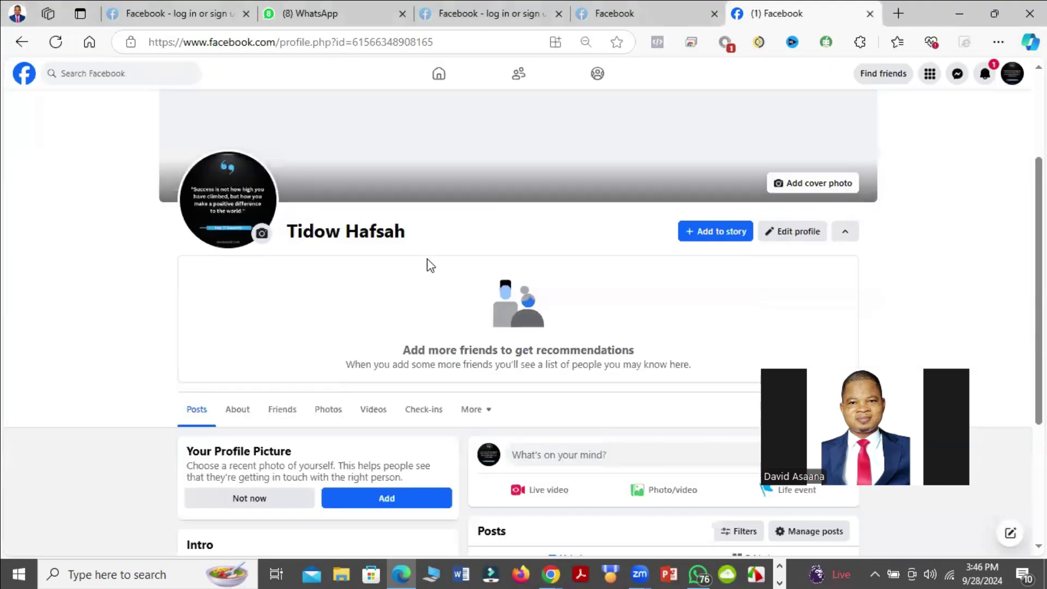
pyautogui.scroll(-3, 393, 295)
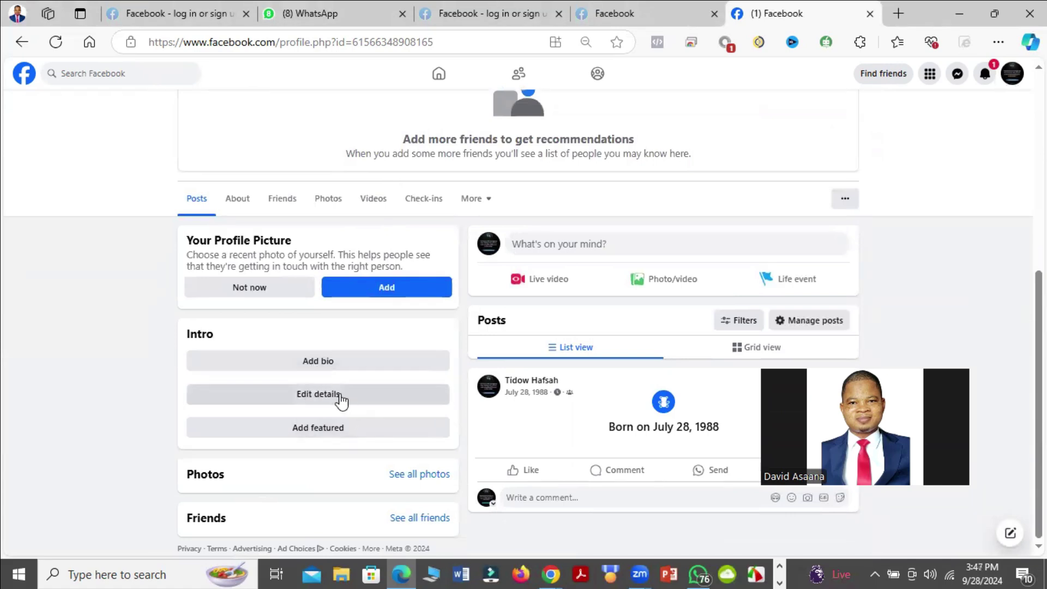
pyautogui.scroll(1, 372, 303)
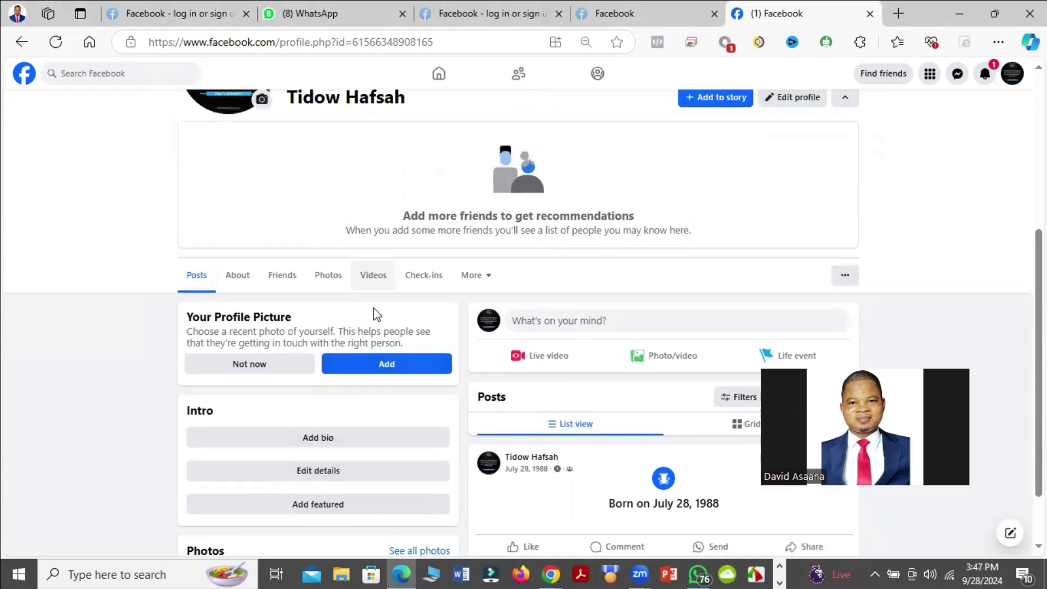
# Replace the profile picture with motivational-quotes-about-success-1024x538 and save it
pyautogui.click(393, 366)
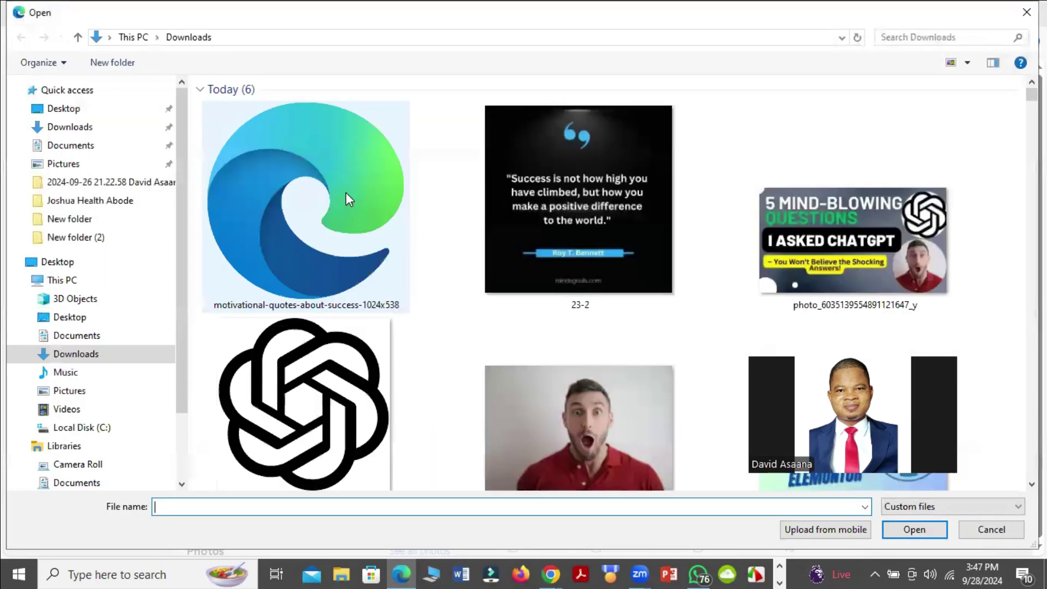
pyautogui.click(320, 229)
pyautogui.click(915, 529)
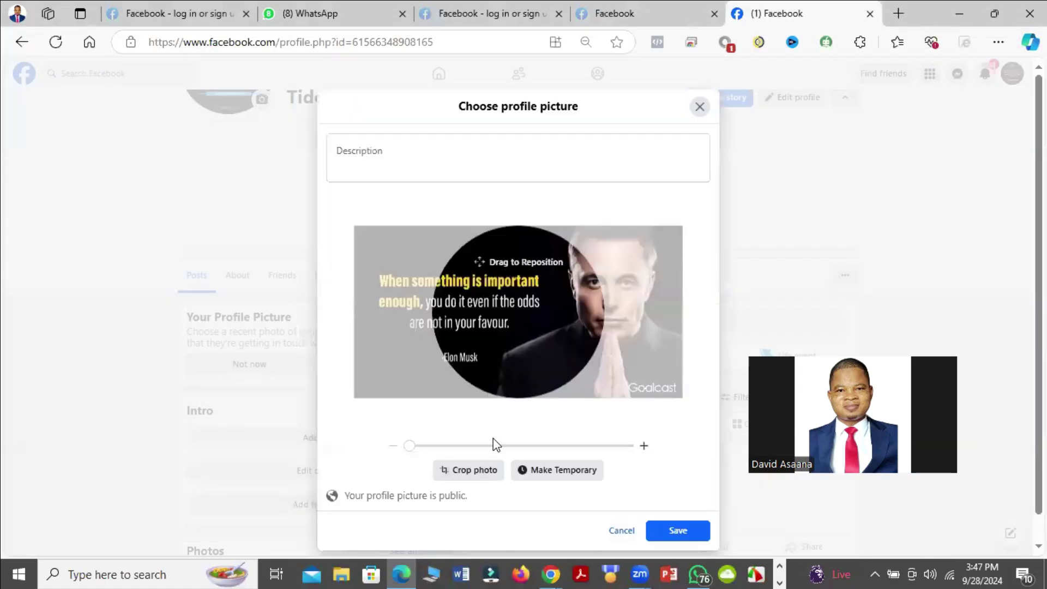
pyautogui.click(680, 529)
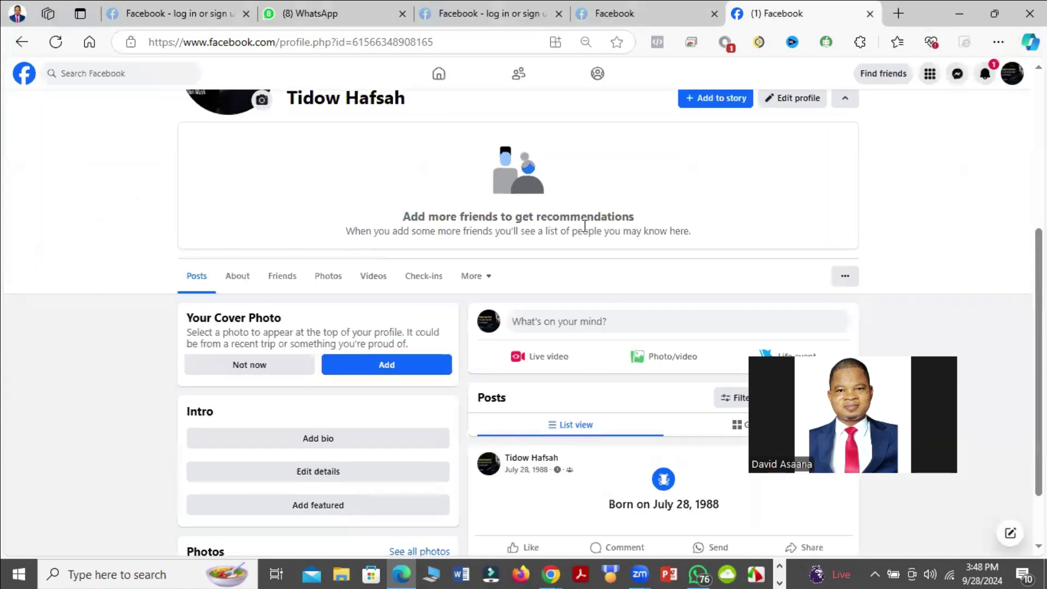
pyautogui.scroll(5, 599, 226)
pyautogui.scroll(-2, 732, 260)
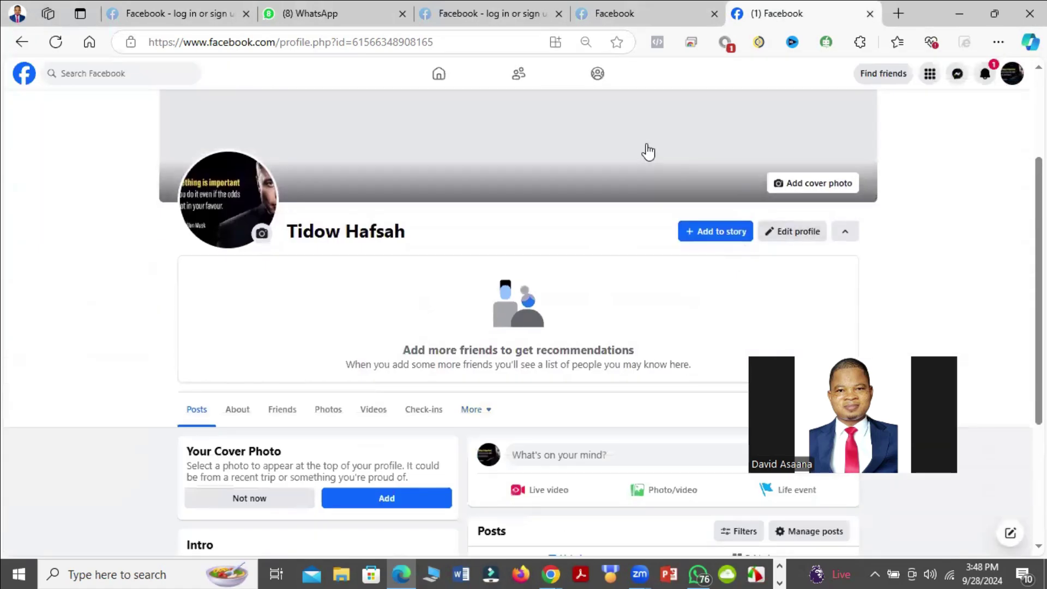
pyautogui.scroll(-3, 588, 335)
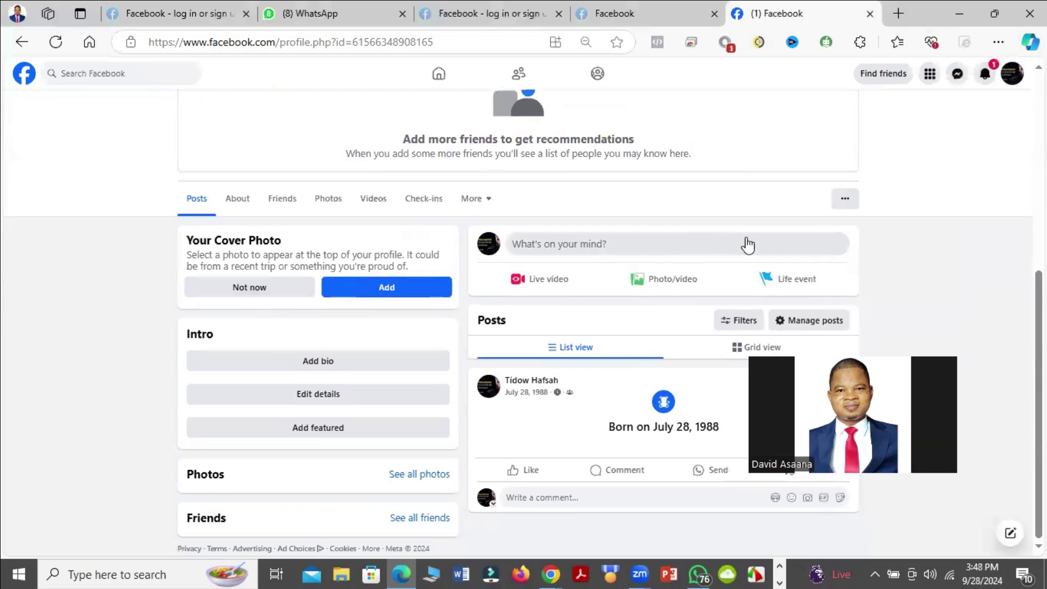
# Go from About through Contact and basic info to Work and education, showing the Teacher entry
pyautogui.click(237, 201)
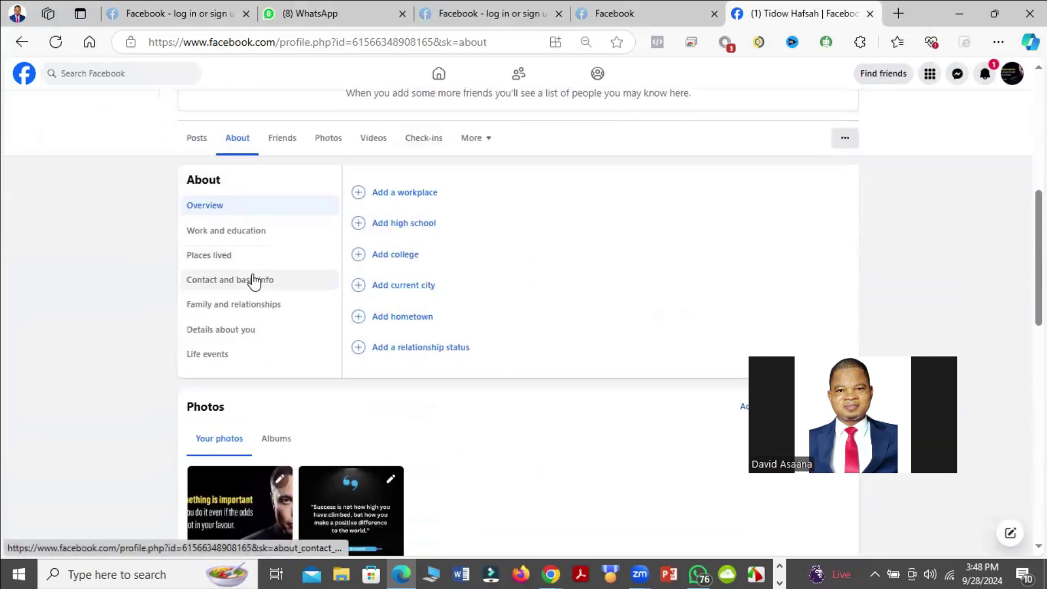
pyautogui.click(256, 283)
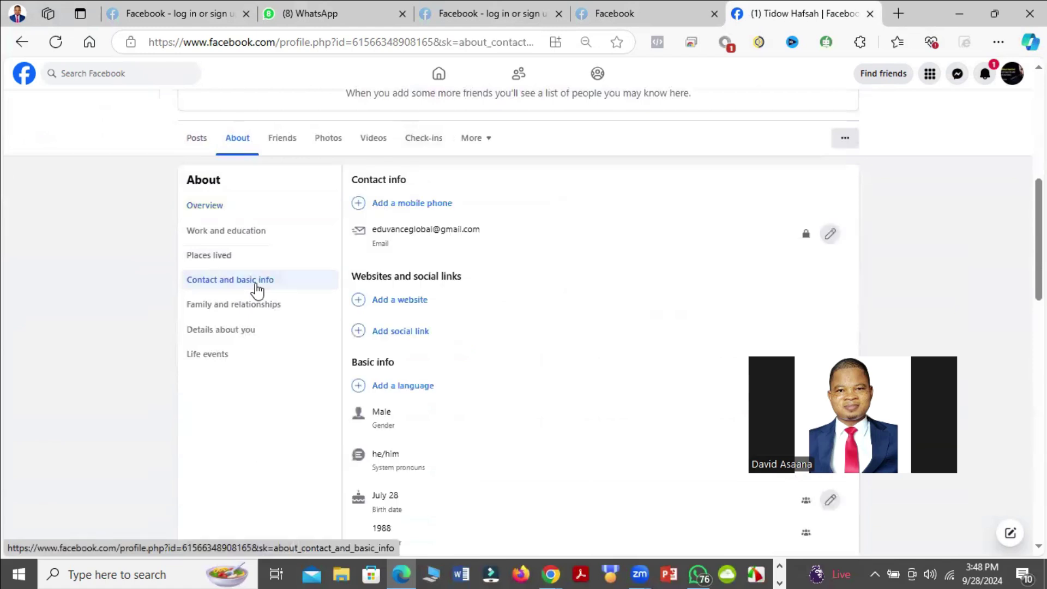
pyautogui.scroll(-3, 630, 432)
pyautogui.scroll(2, 561, 246)
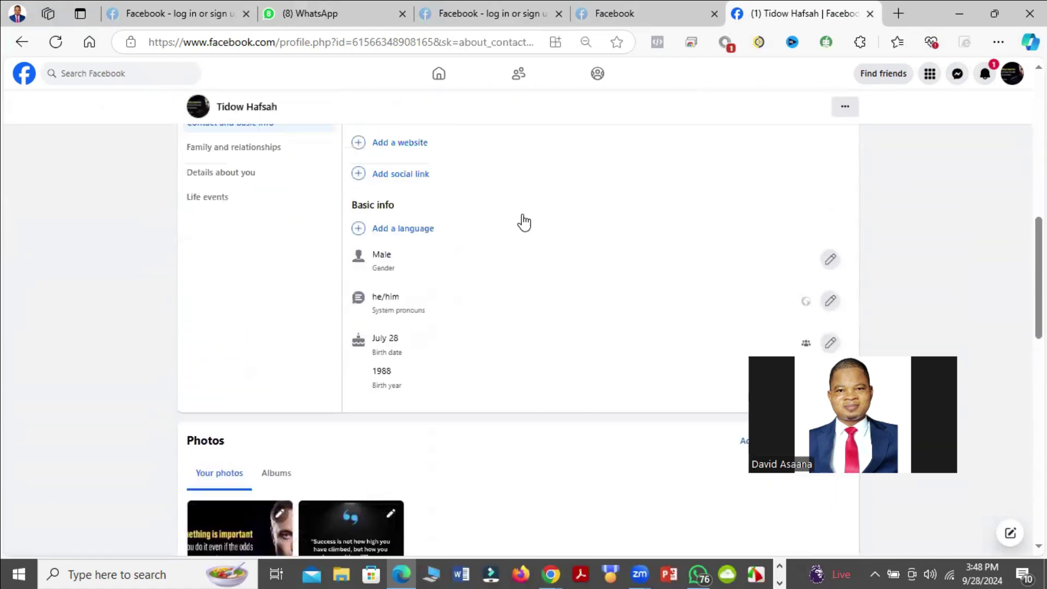
pyautogui.scroll(2, 524, 221)
pyautogui.click(248, 158)
pyautogui.scroll(3, 606, 298)
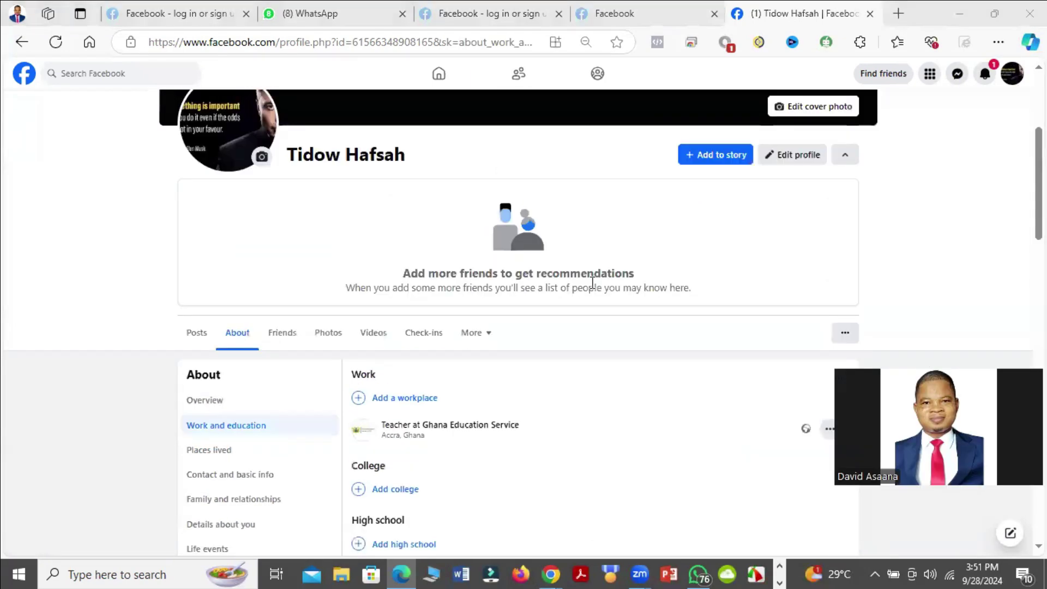
pyautogui.scroll(-5, 474, 276)
pyautogui.scroll(5, 409, 207)
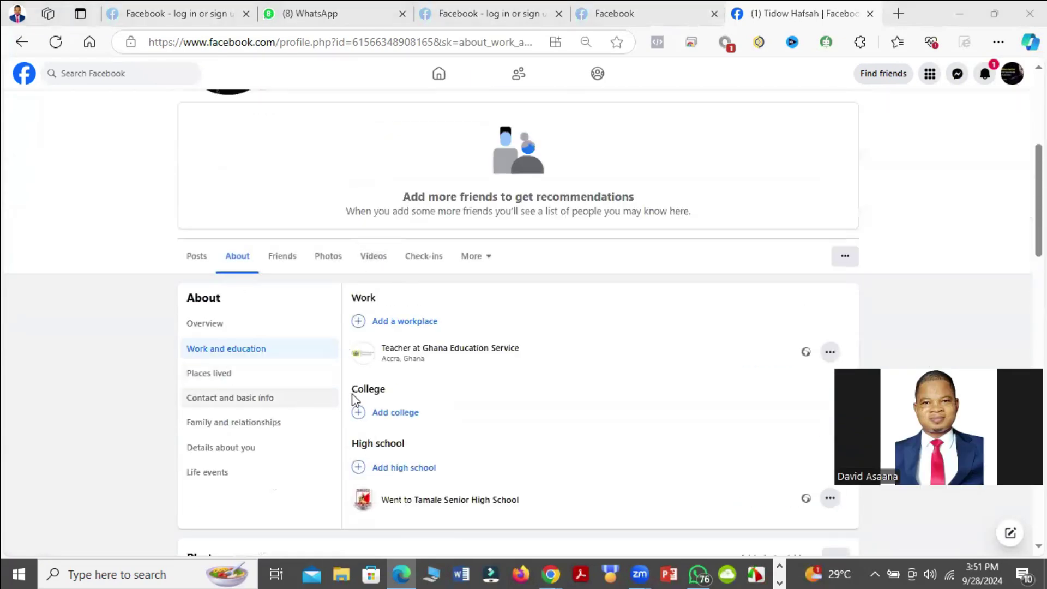
pyautogui.scroll(-3, 535, 418)
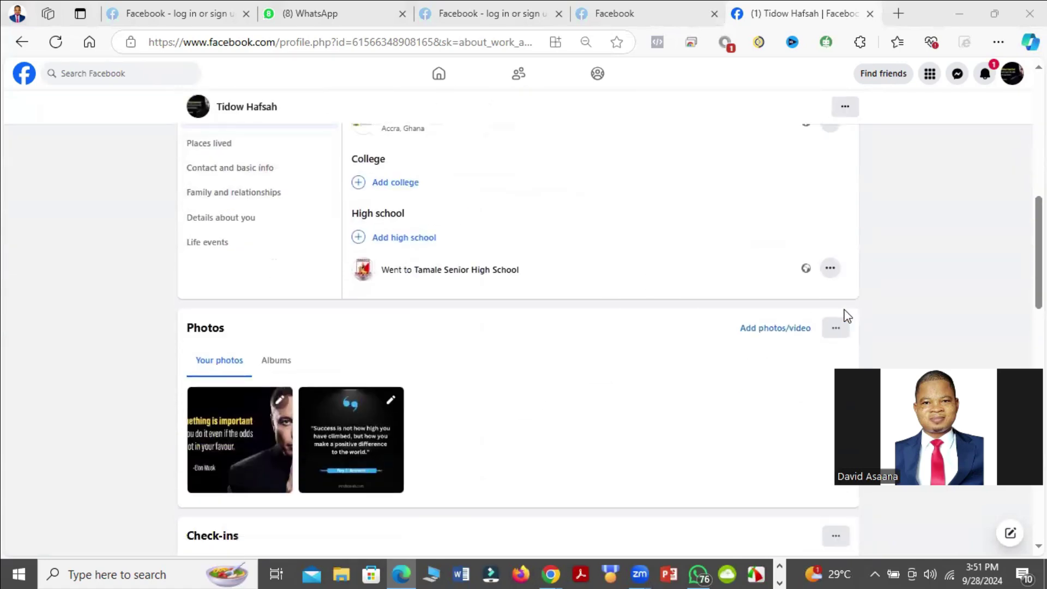
pyautogui.scroll(-4, 752, 337)
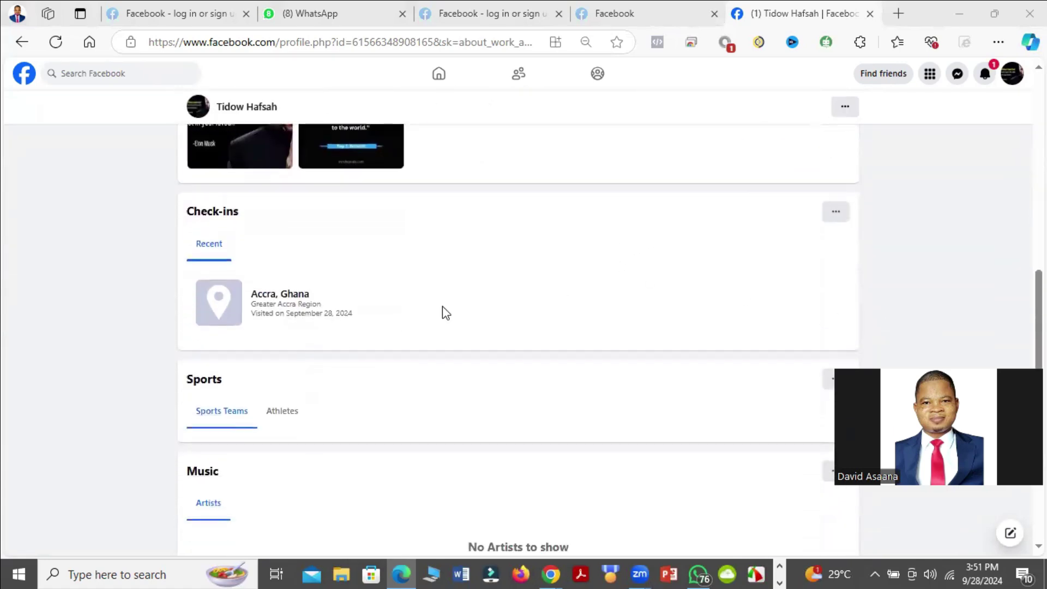
pyautogui.scroll(-2, 429, 302)
pyautogui.scroll(-4, 644, 350)
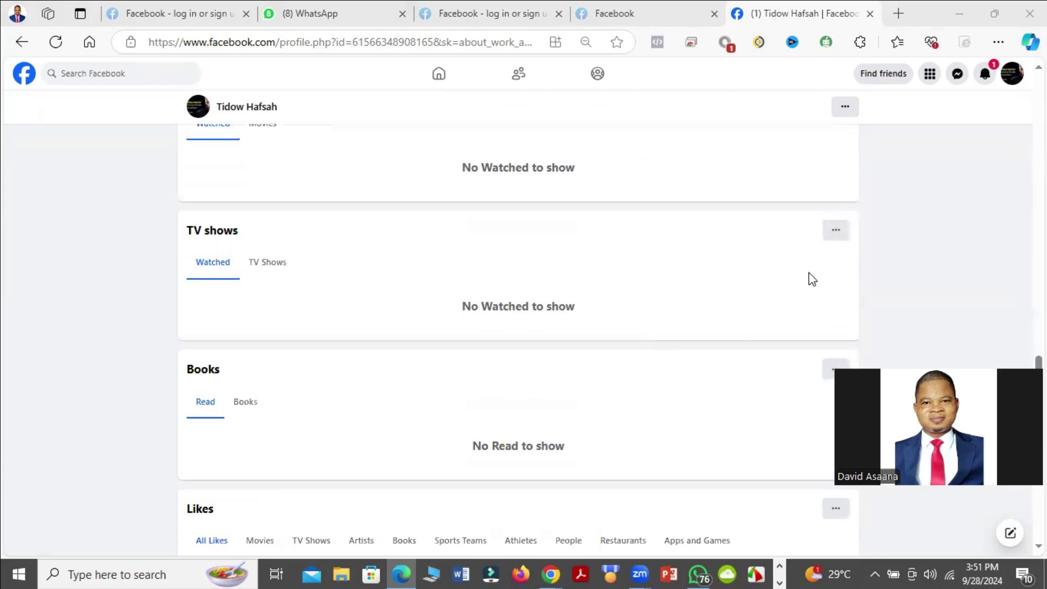
pyautogui.scroll(-1, 478, 276)
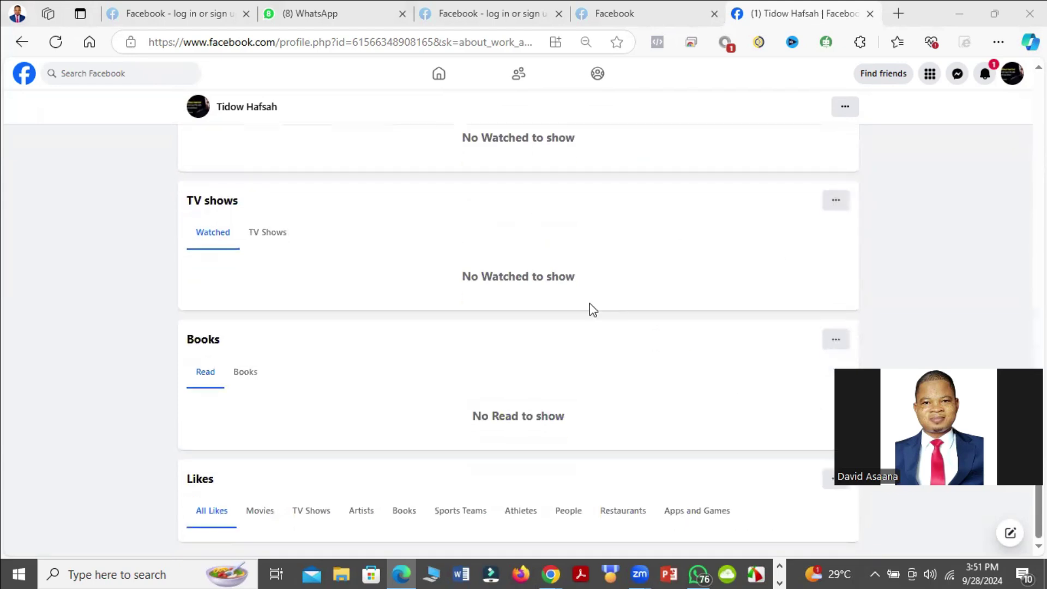
pyautogui.scroll(4, 526, 280)
pyautogui.scroll(4, 487, 286)
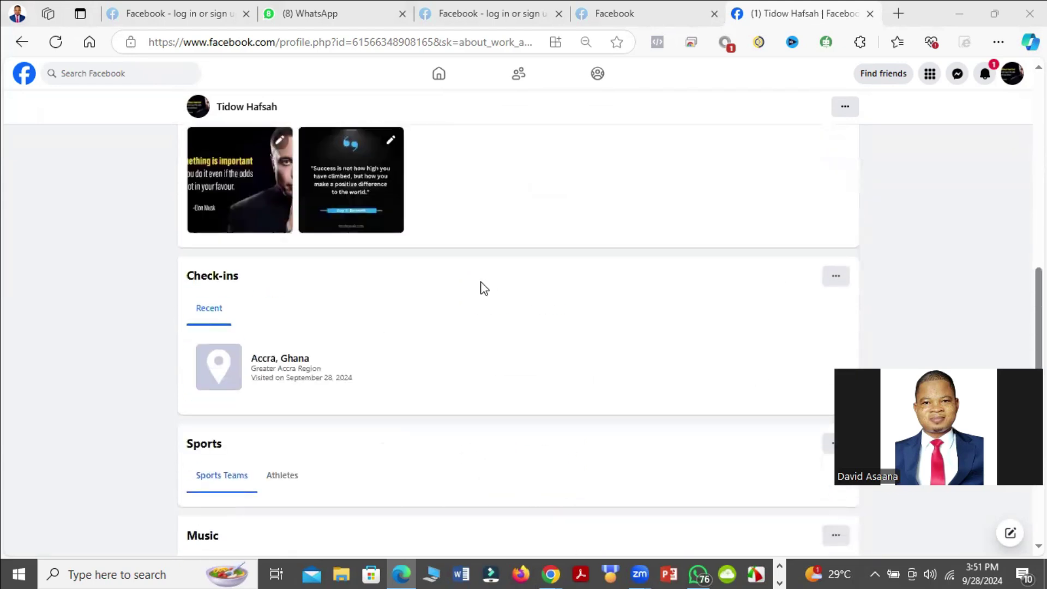
pyautogui.scroll(6, 508, 274)
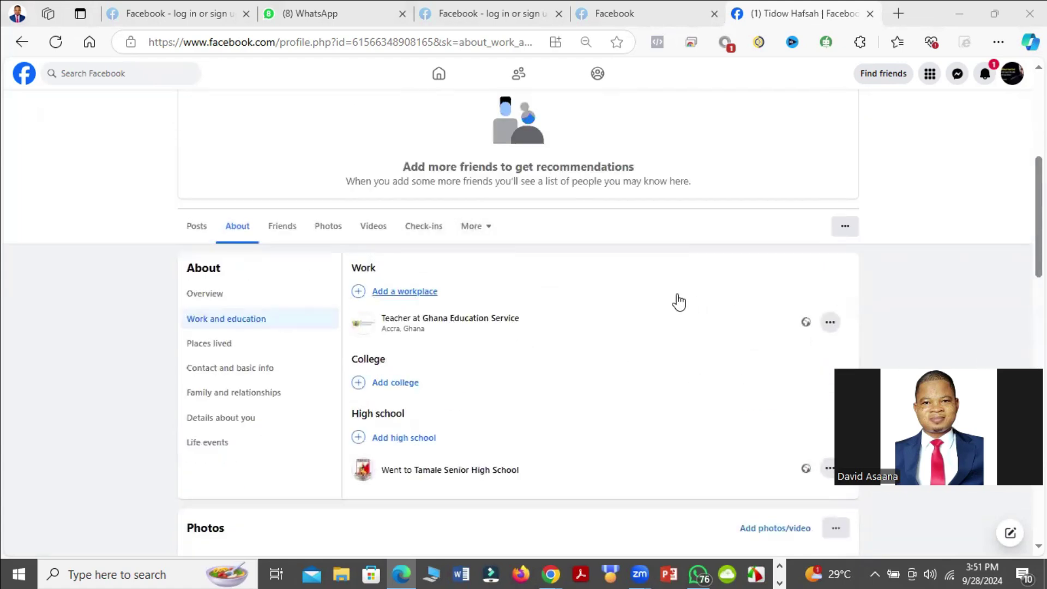
pyautogui.scroll(4, 544, 249)
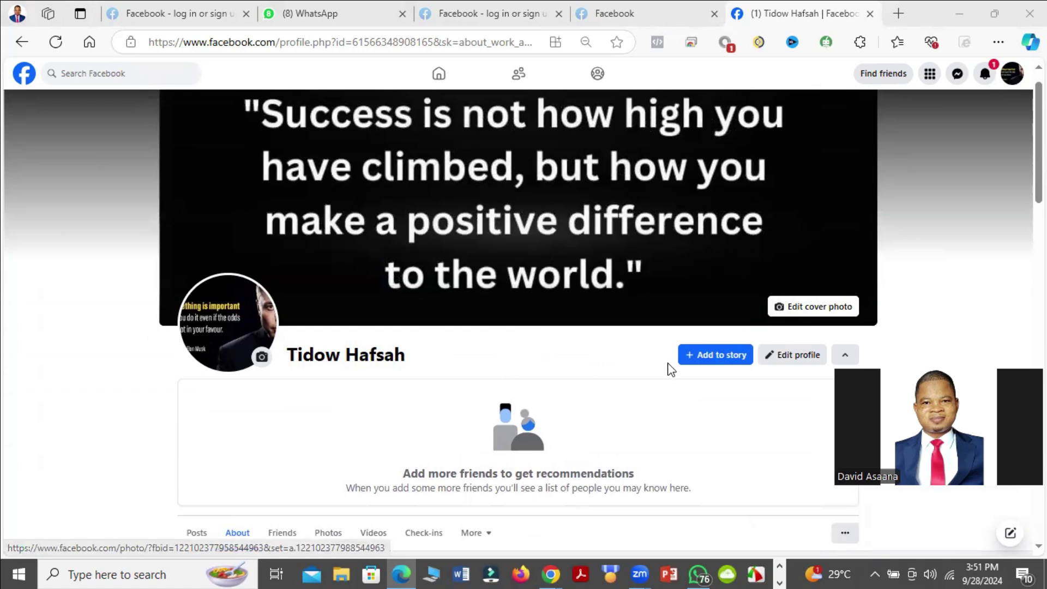
pyautogui.scroll(-2, 605, 291)
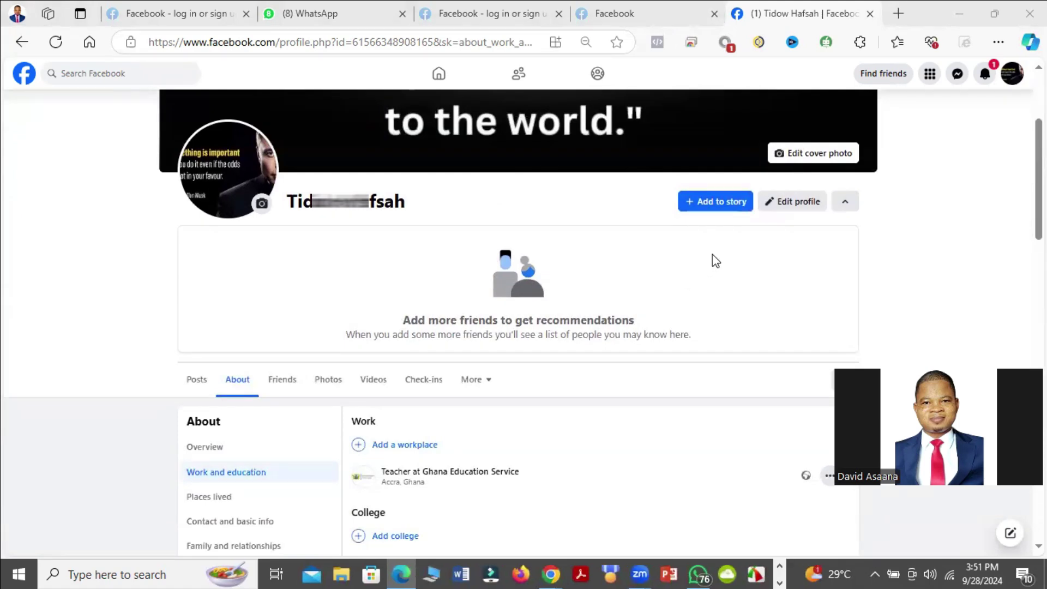
pyautogui.scroll(-1, 691, 287)
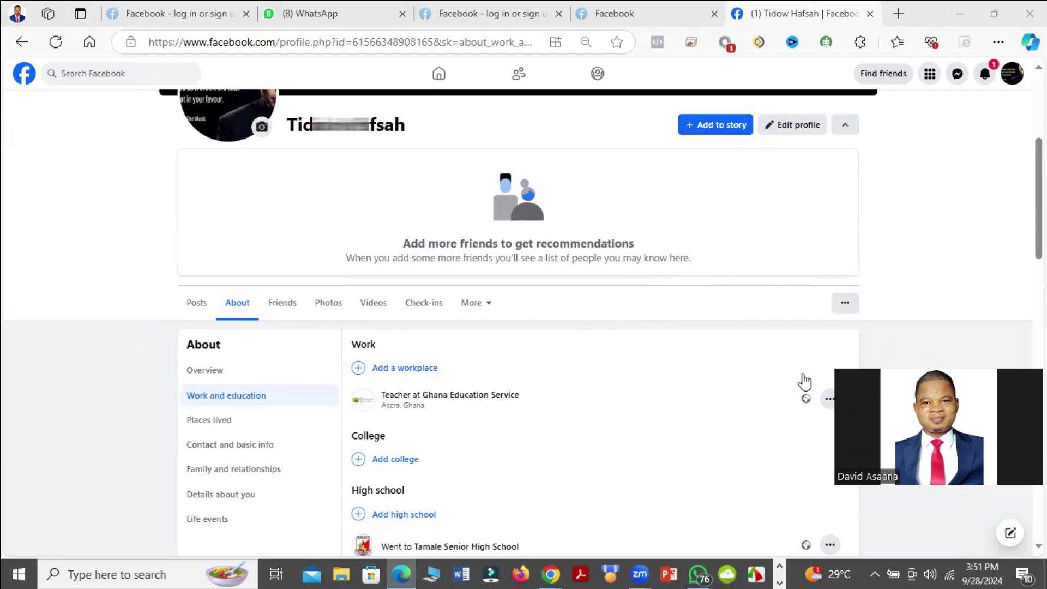
pyautogui.scroll(-4, 605, 344)
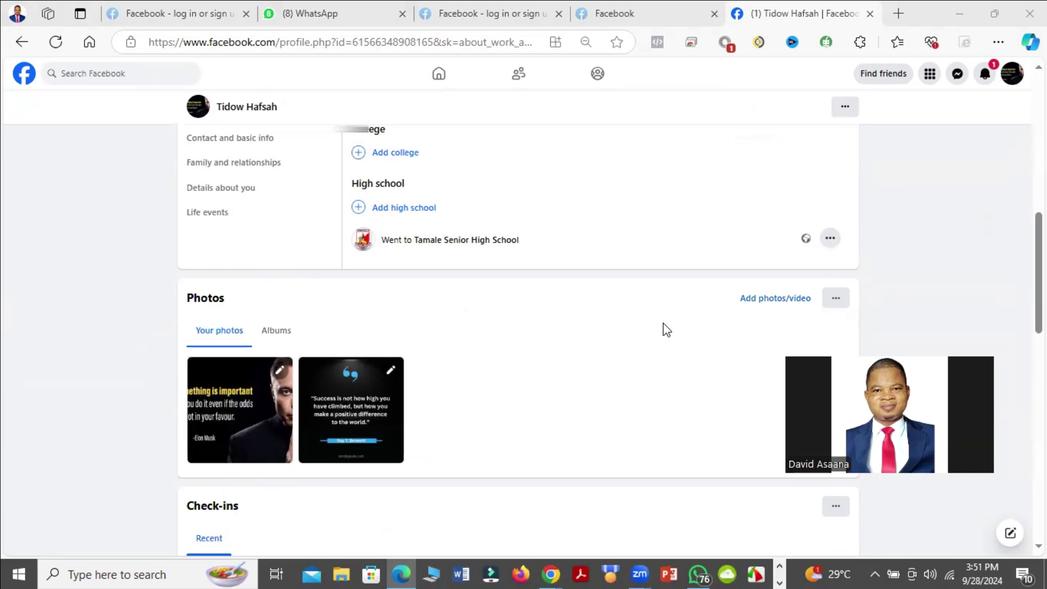
pyautogui.scroll(4, 713, 312)
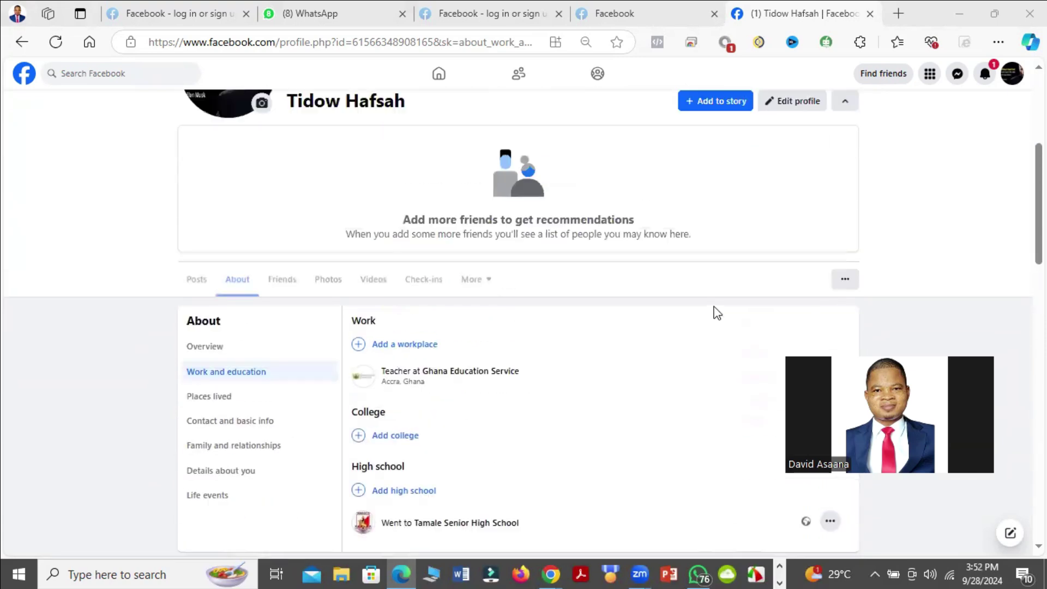